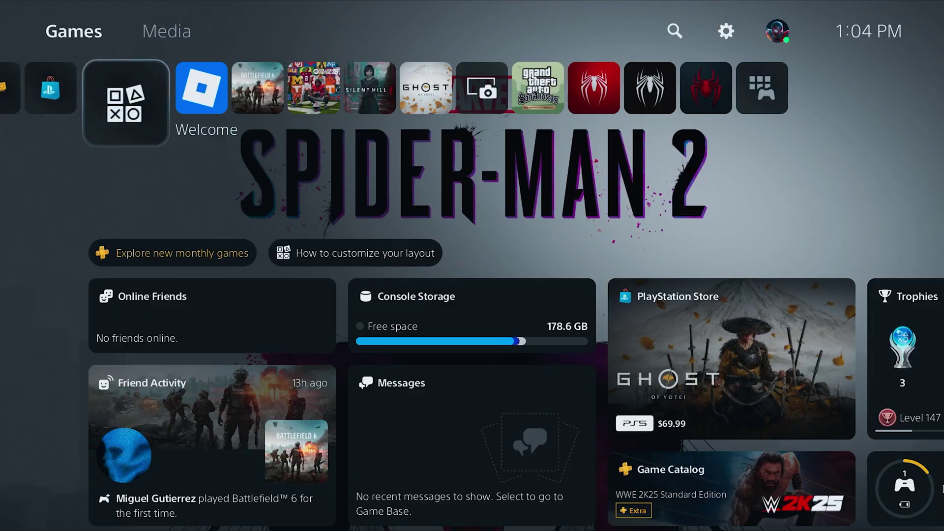
Step: Browse along the row of games, then return to the Welcome tile
key("Right")
key("Left")
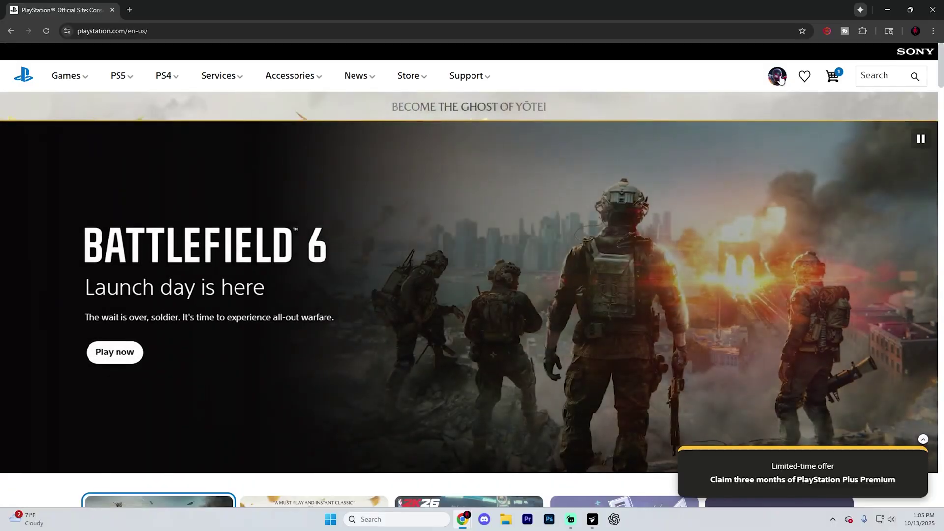
Step: From the account menu, view Device Management's PlayStation Consoles list with its deactivate-all option
left_click(777, 77)
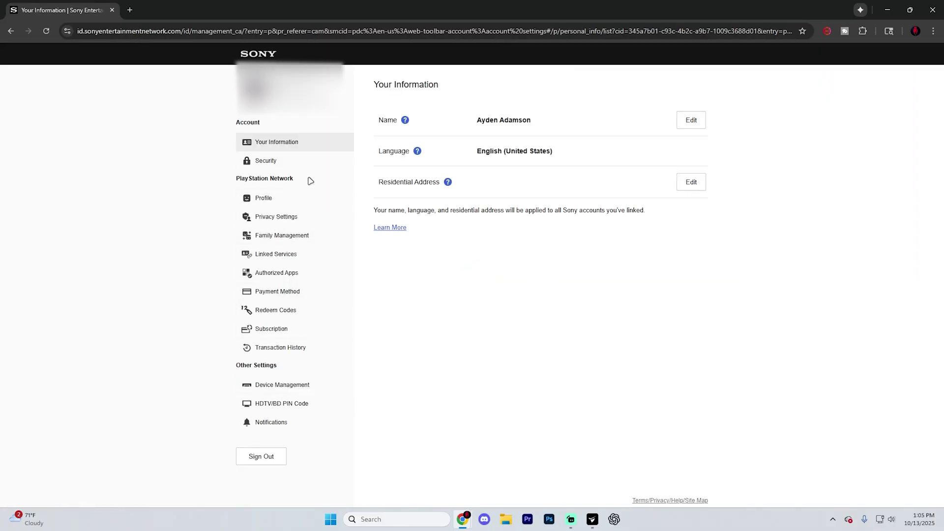
left_click(282, 385)
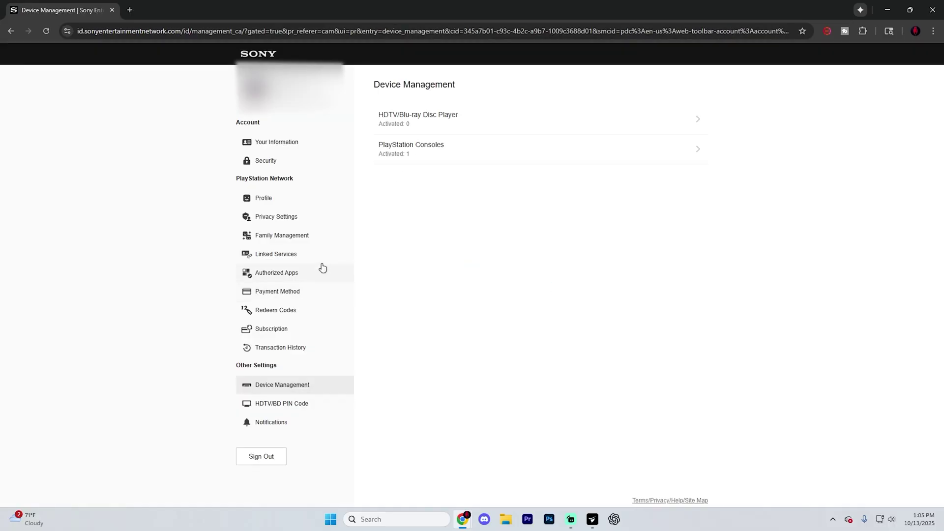
left_click(516, 151)
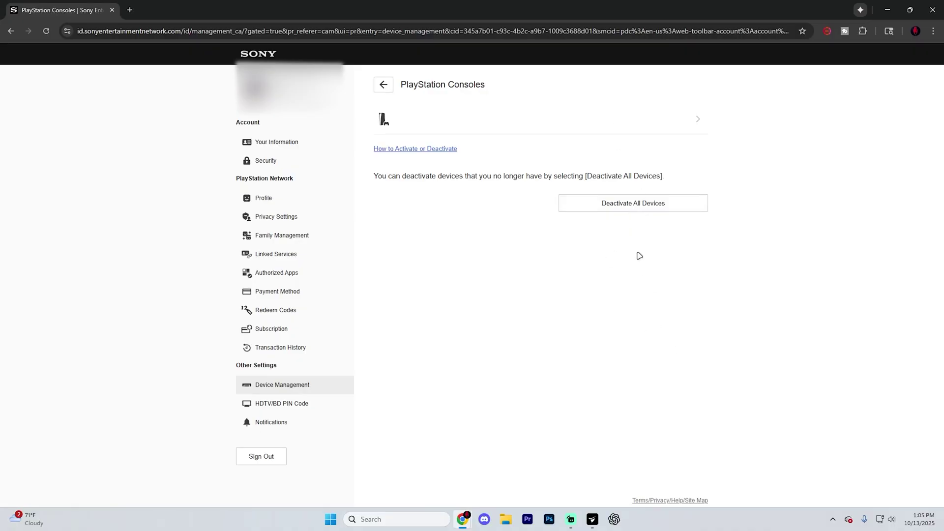
Step: Go to the Sony account Security page, then open the PS5's gear-icon Settings
left_click(285, 165)
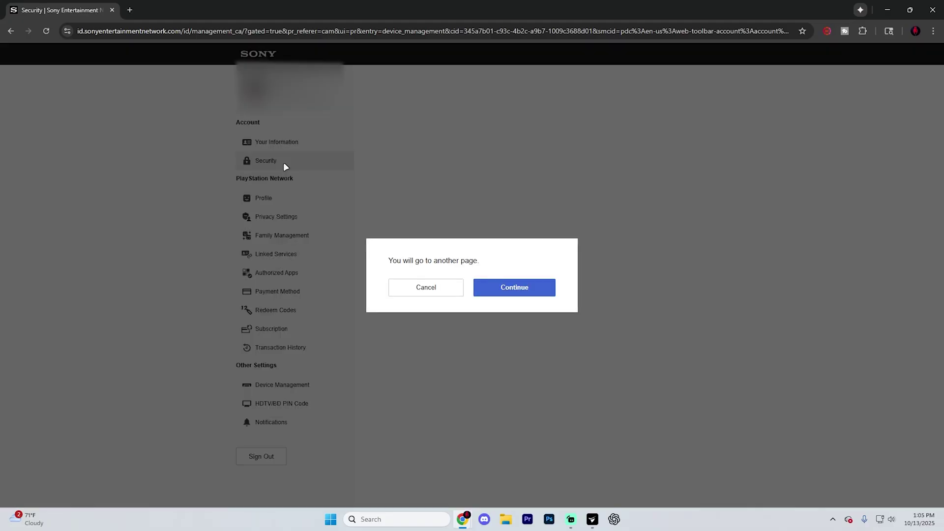
left_click(507, 291)
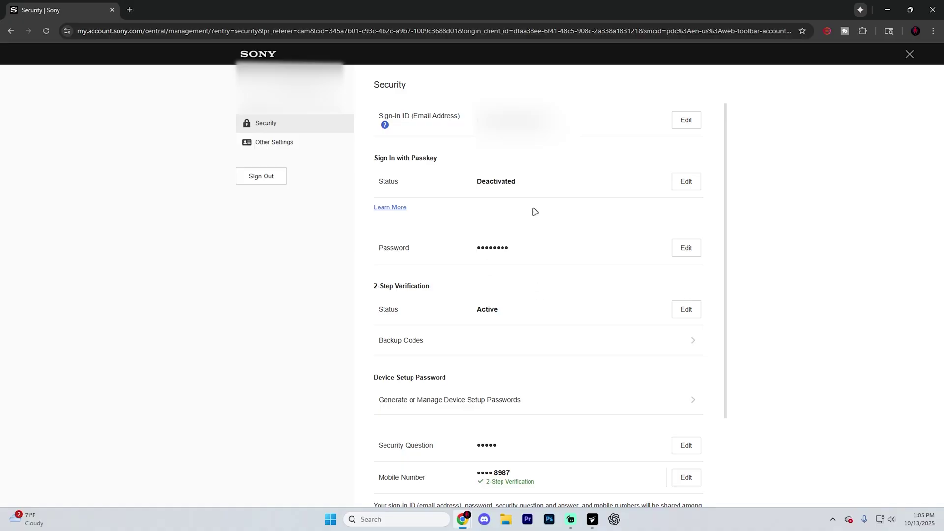
scroll(418, 235, "down", 3)
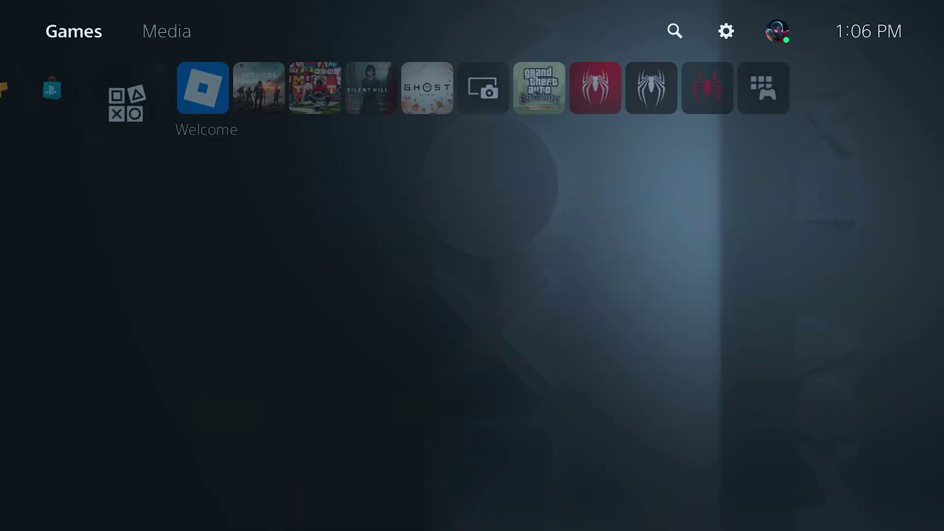
key("Up")
key("Right")
key("Right")
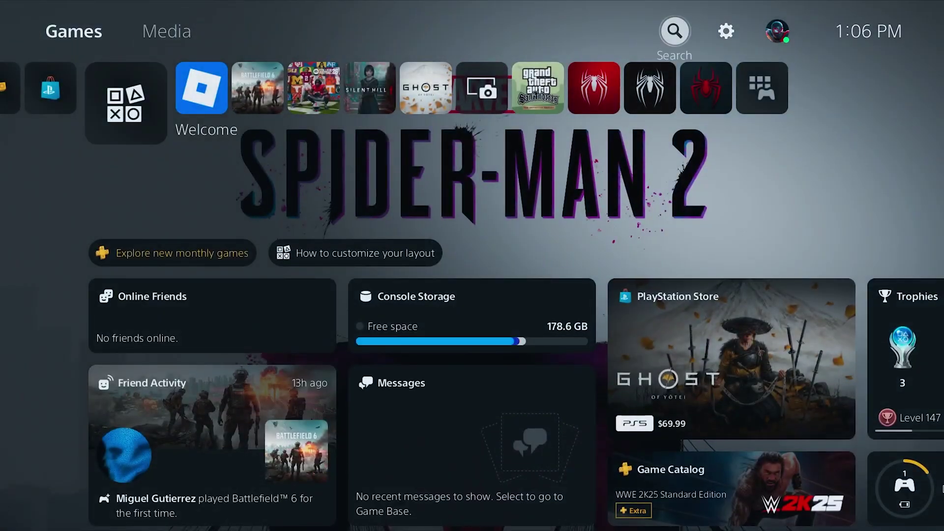
key("Right")
key("Return")
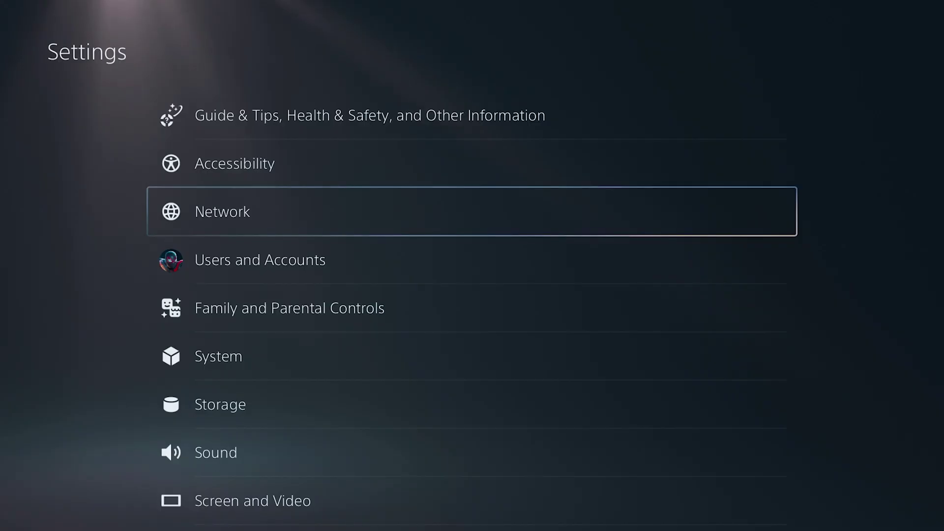
Step: View Users and Accounts > Login Settings > Require a PS5 Login Passcode, then back out home
key("Down")
key("Return")
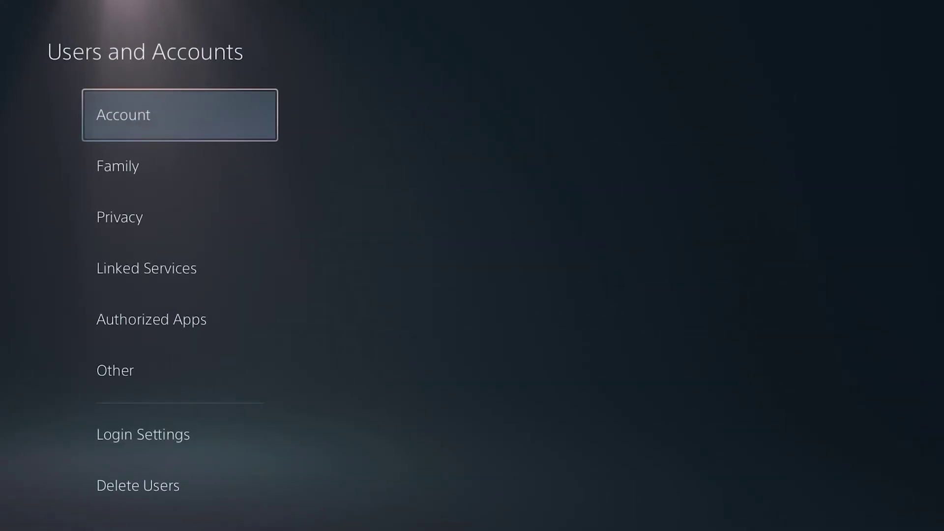
key("Down")
key("Down")
key("Down")
key("Down")
key("Down")
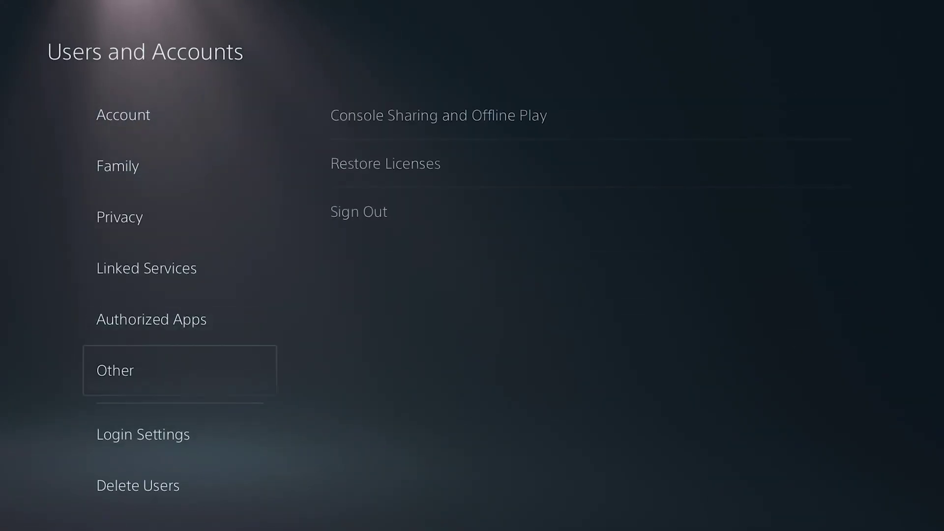
key("Down")
key("Return")
key("Down")
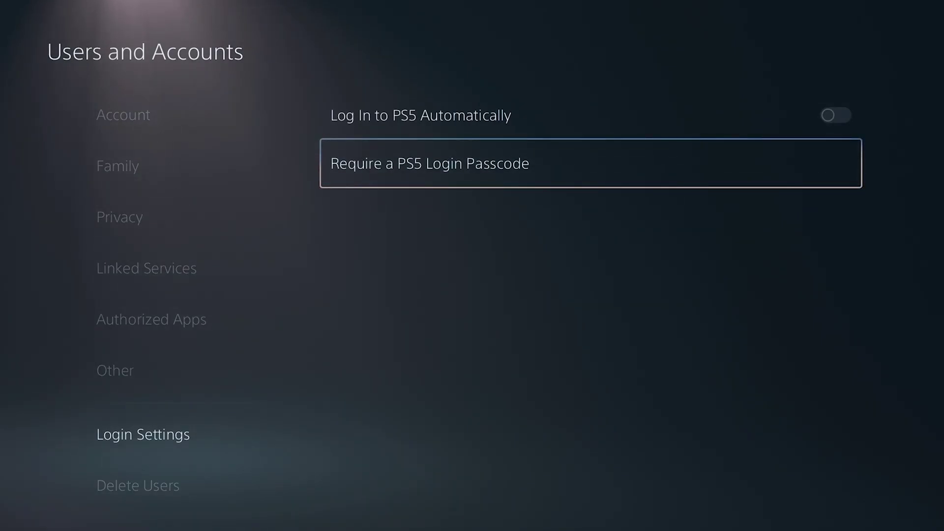
key("Return")
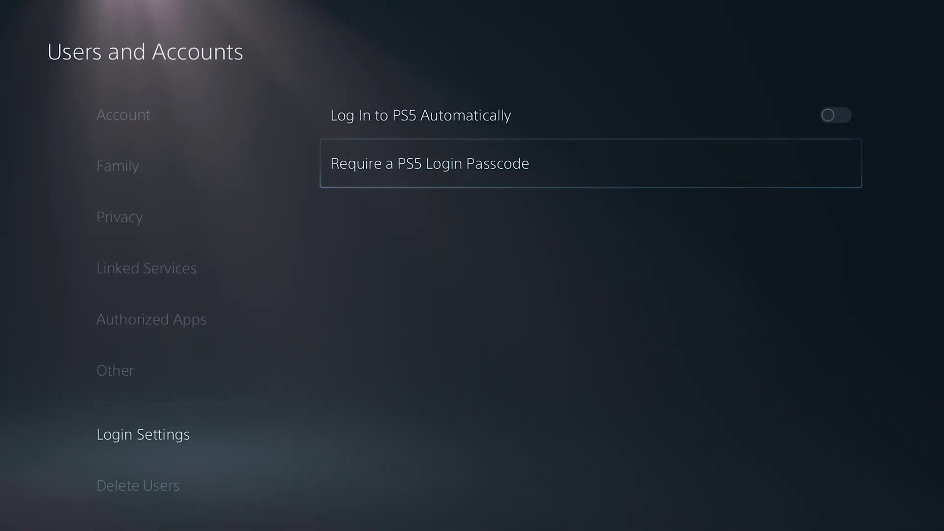
key("Escape")
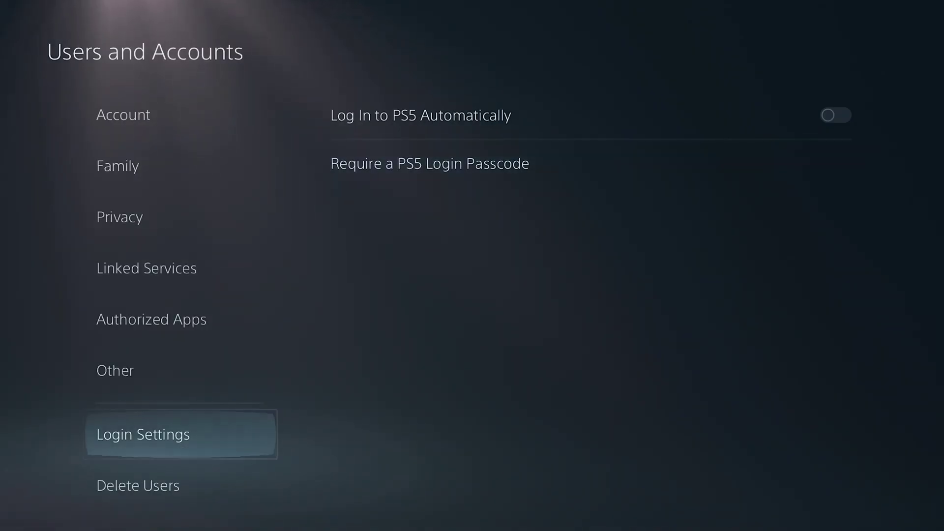
key("Escape")
key("Escape")
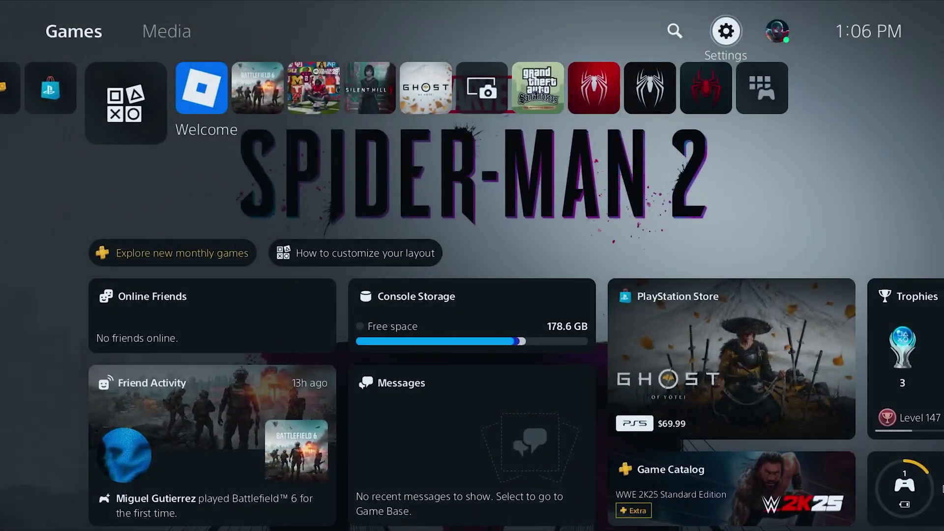